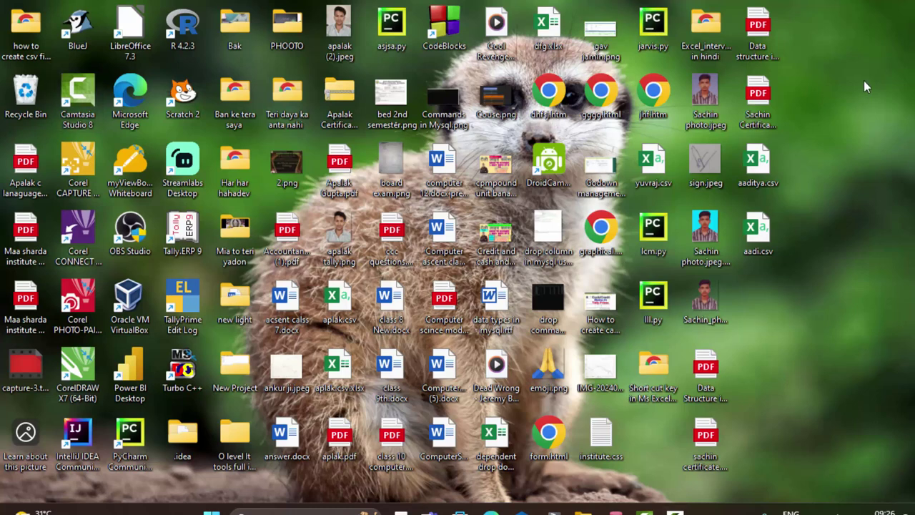
Step: Refresh the desktop and bring the Access database with the Product table to the front
{"action": "right_click", "coordinate": [856, 138]}
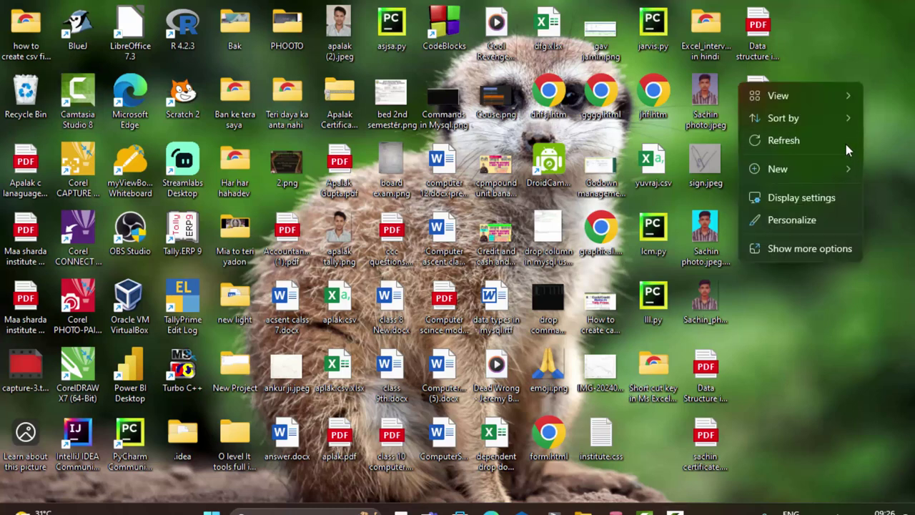
{"action": "left_click", "coordinate": [847, 144]}
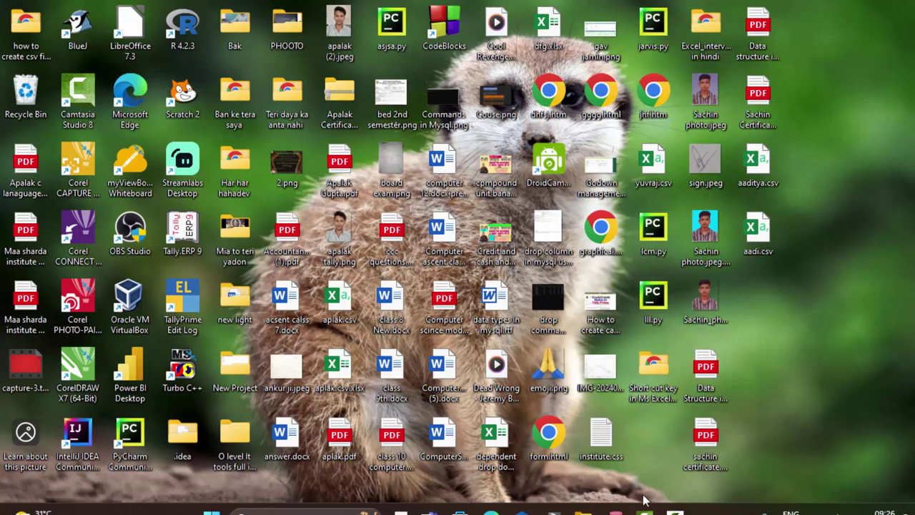
{"action": "left_click", "coordinate": [615, 511]}
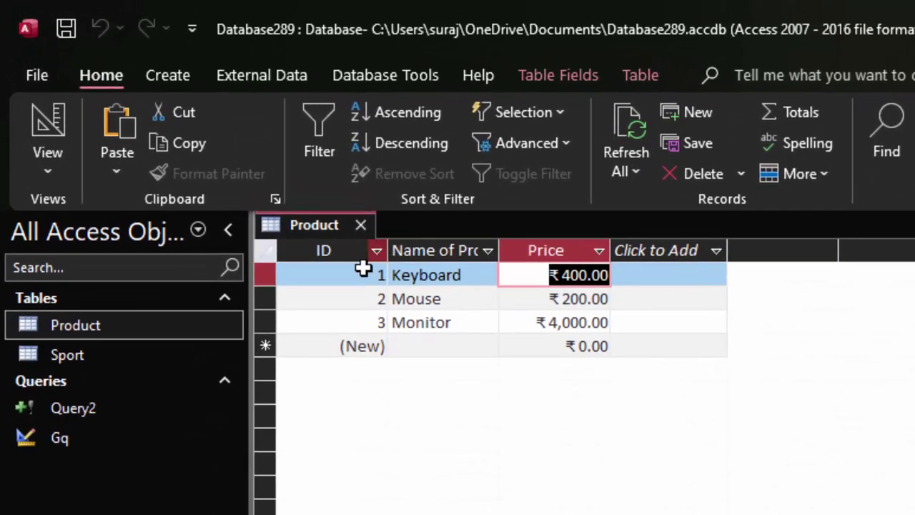
Step: Widen the Name of Product column so its full header shows
{"action": "left_click", "coordinate": [361, 269]}
{"action": "left_click", "coordinate": [381, 277]}
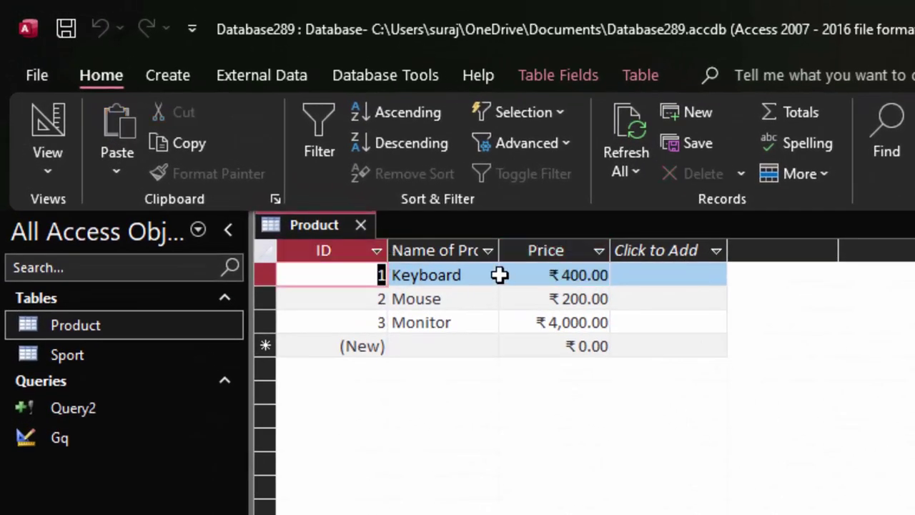
{"action": "double_click", "coordinate": [499, 251]}
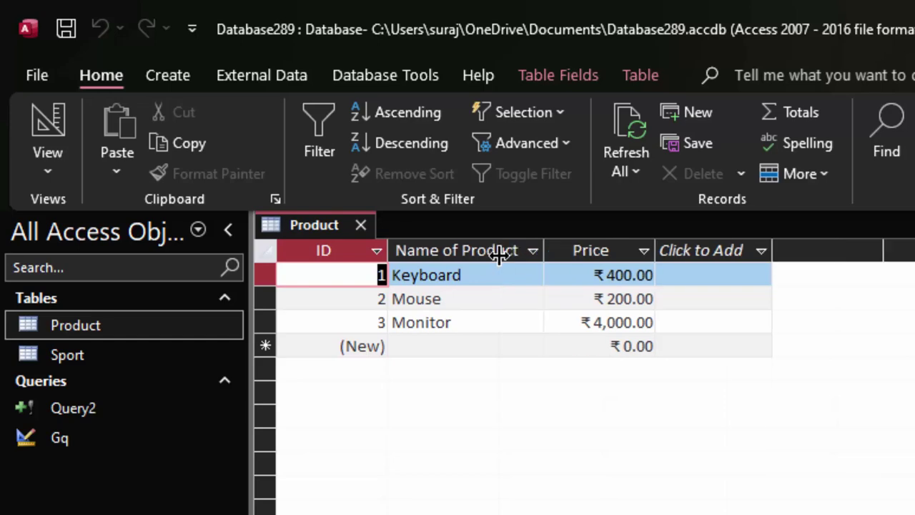
Step: Re-enter 400 as the Keyboard row's Price and close the Product table
{"action": "left_click_drag", "start_coordinate": [492, 274], "coordinate": [391, 275]}
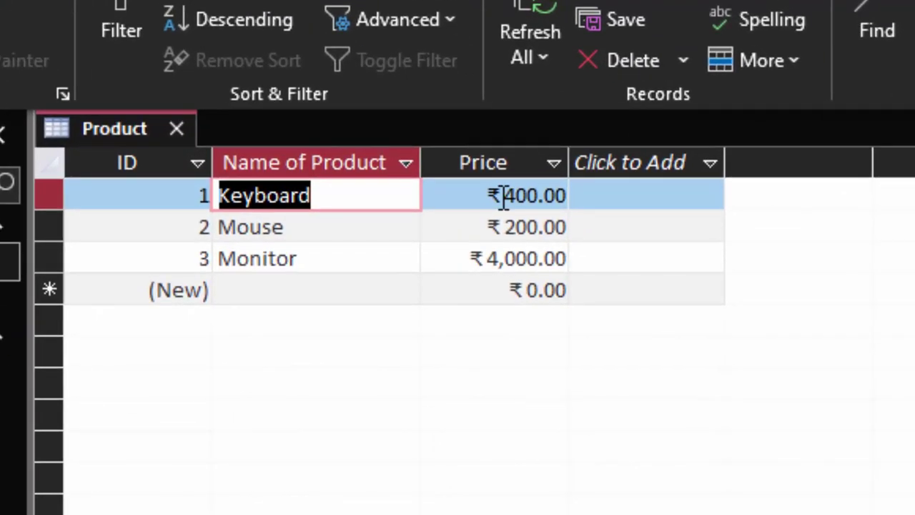
{"action": "left_click_drag", "start_coordinate": [518, 219], "coordinate": [597, 217]}
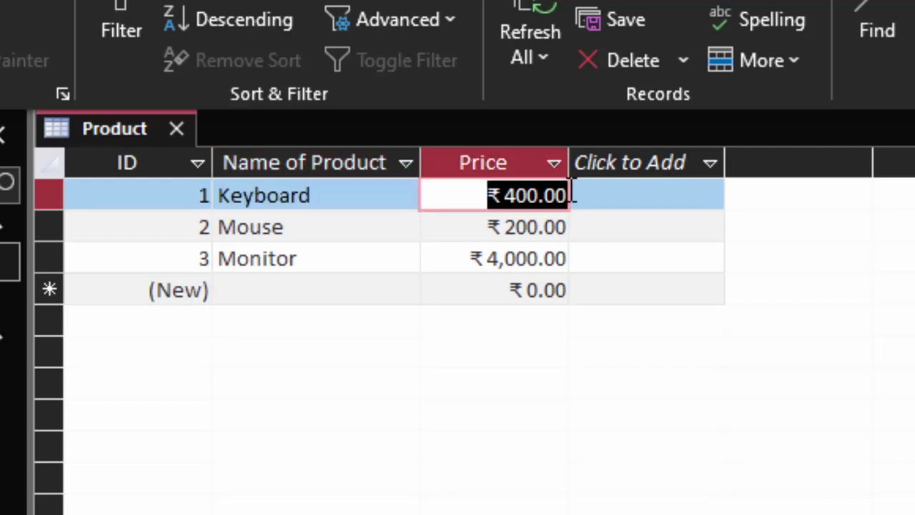
{"action": "key", "text": "BackSpace"}
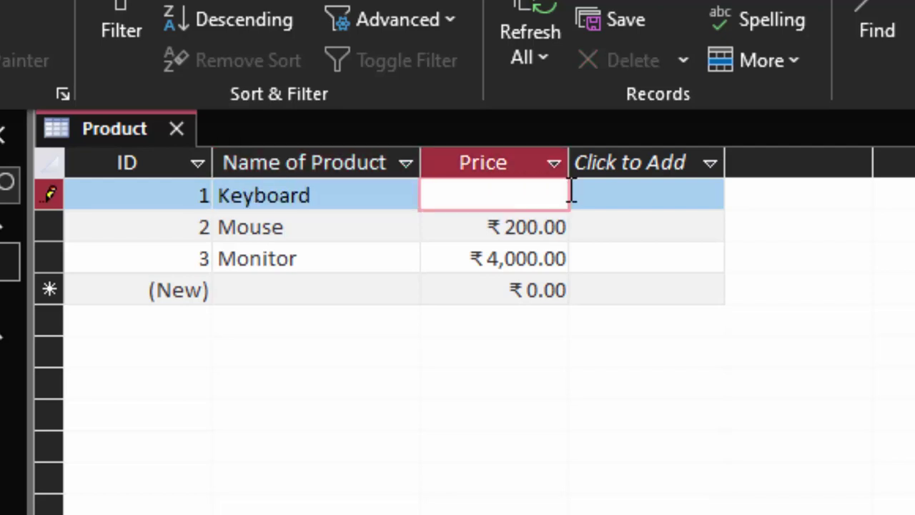
{"action": "type", "text": "400"}
{"action": "key", "text": "Return"}
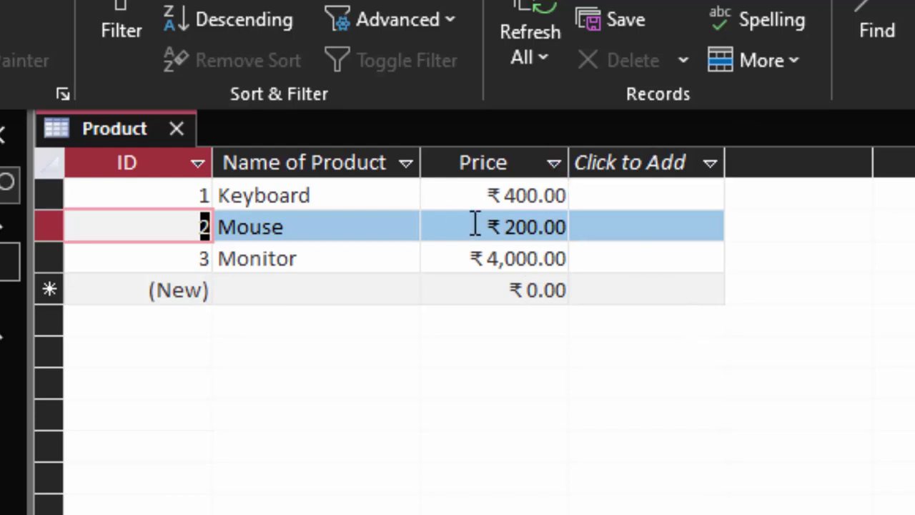
{"action": "left_click", "coordinate": [176, 128]}
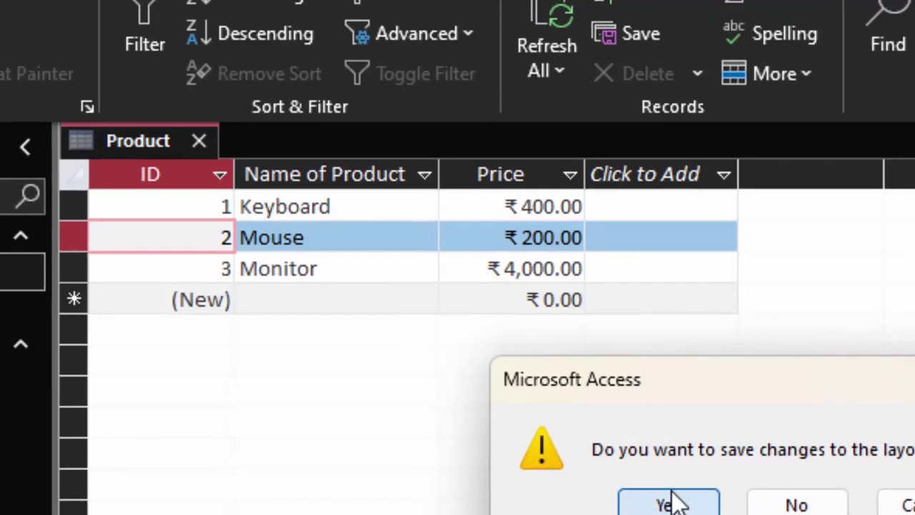
Step: Keep the Product table layout, then start a new query in SQL view with the default SELECT; text deleted
{"action": "left_click", "coordinate": [661, 497]}
{"action": "left_click", "coordinate": [203, 83]}
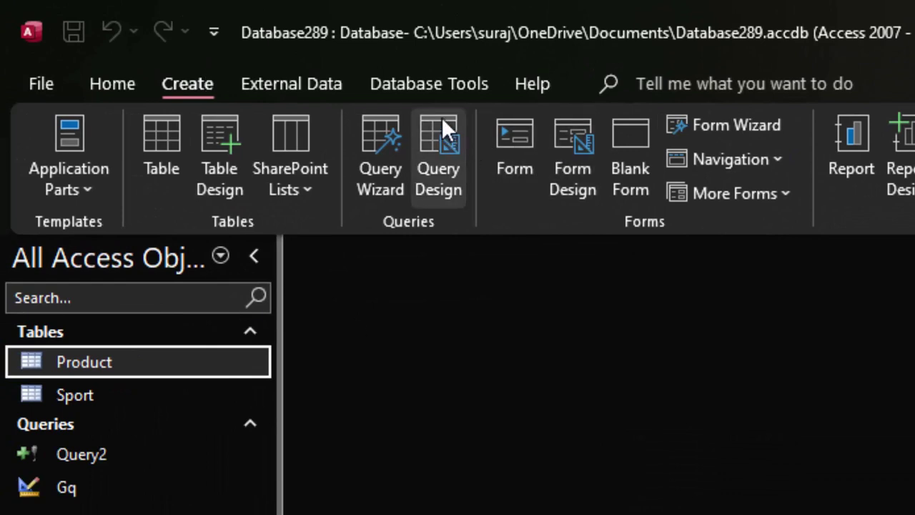
{"action": "left_click", "coordinate": [441, 116]}
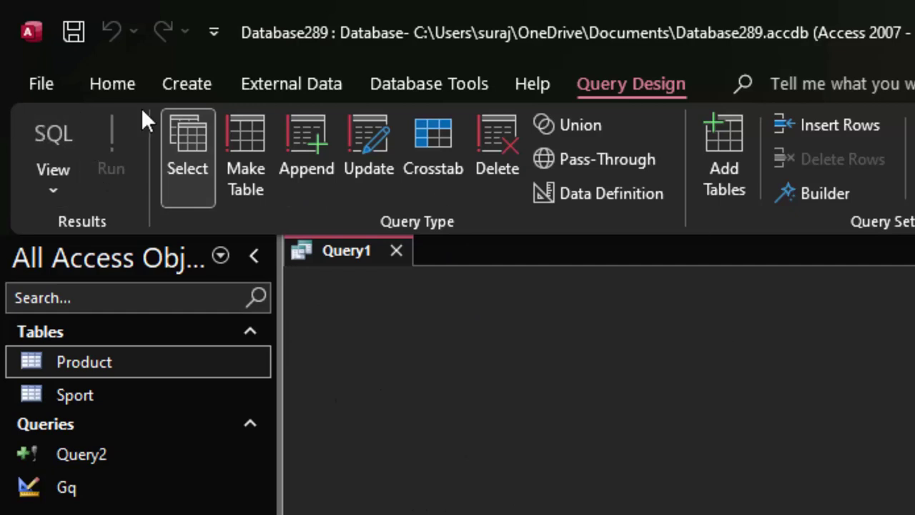
{"action": "left_click", "coordinate": [48, 126]}
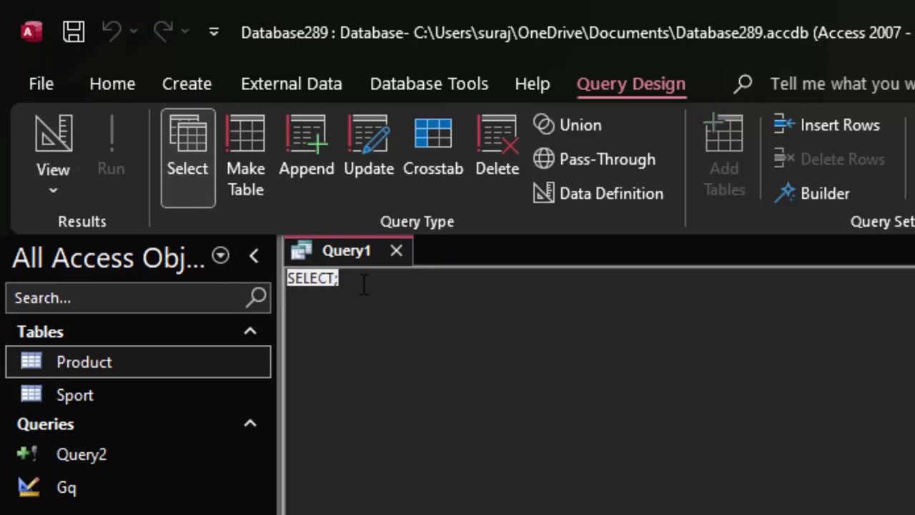
{"action": "key", "text": "Delete"}
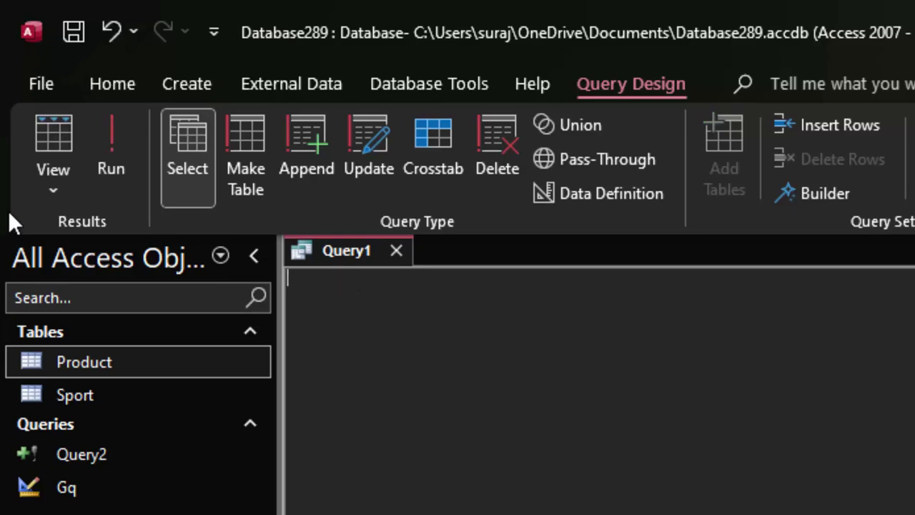
Step: Write 'update Product set Price=250' in Query1, with 'where' on a new line
{"action": "type", "text": "upd"}
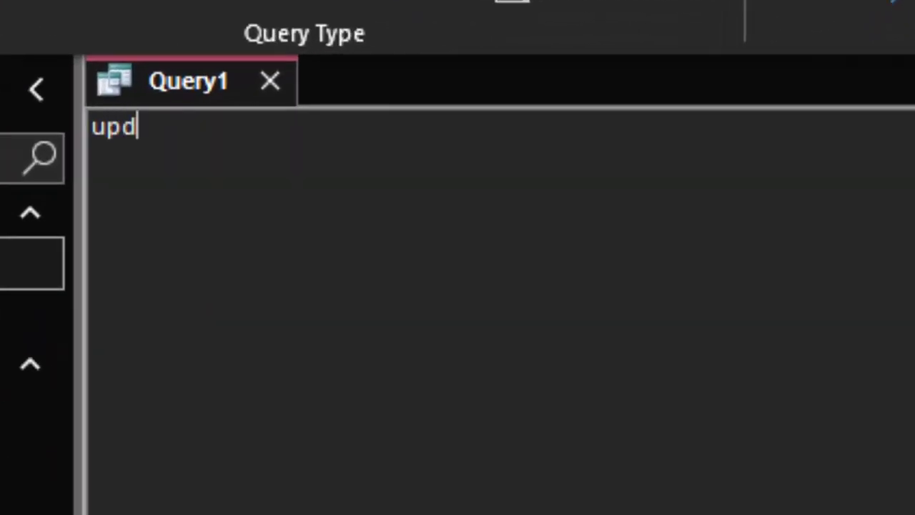
{"action": "type", "text": "ate"}
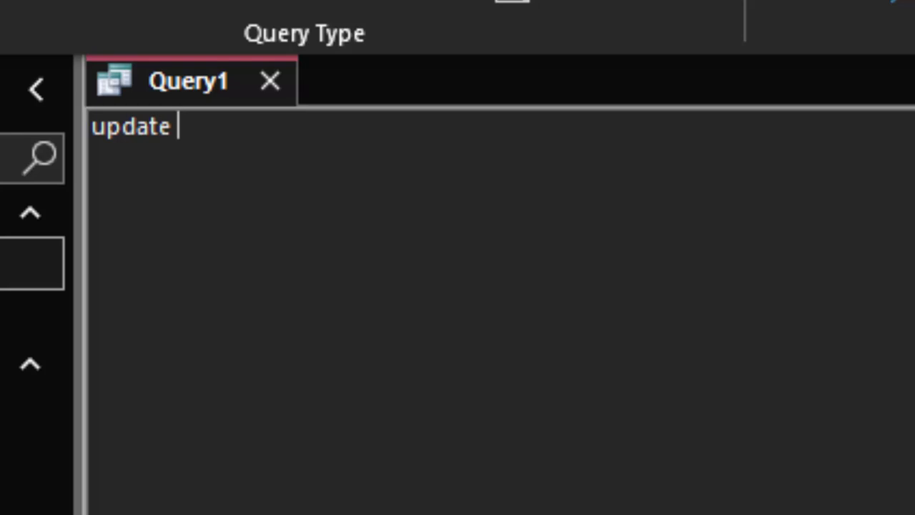
{"action": "type", "text": "Prod"}
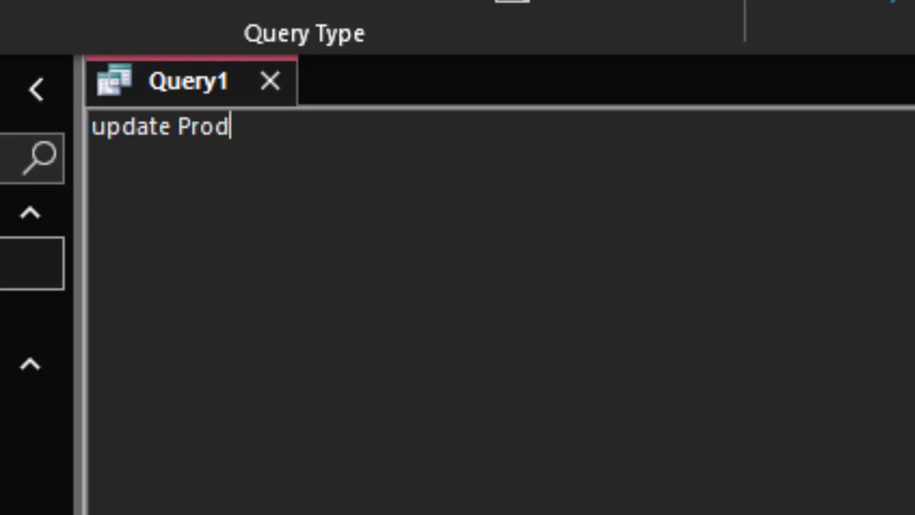
{"action": "type", "text": "uct"}
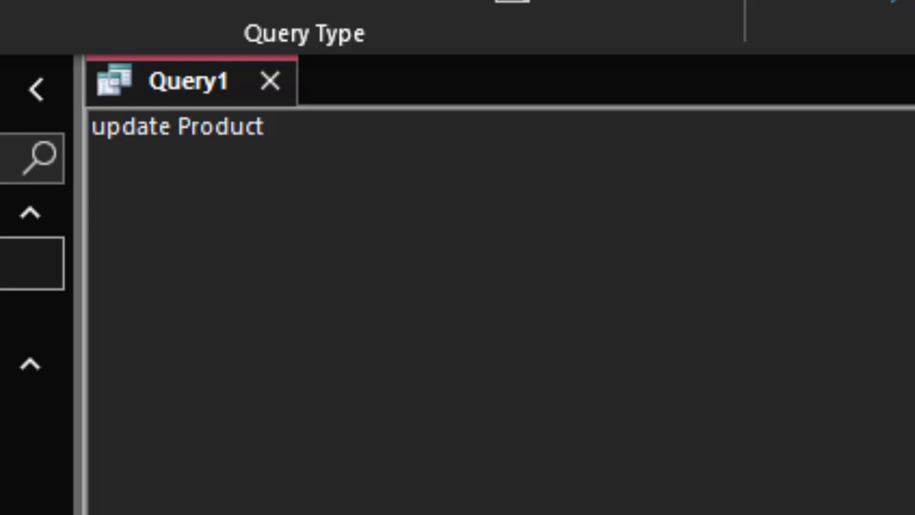
{"action": "key", "text": "Return"}
{"action": "type", "text": "set"}
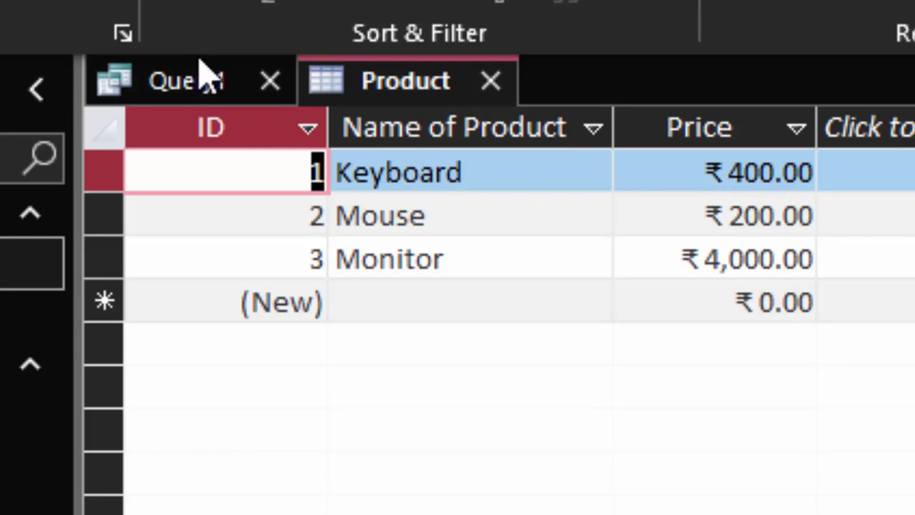
{"action": "left_click", "coordinate": [211, 89]}
{"action": "type", "text": "P"}
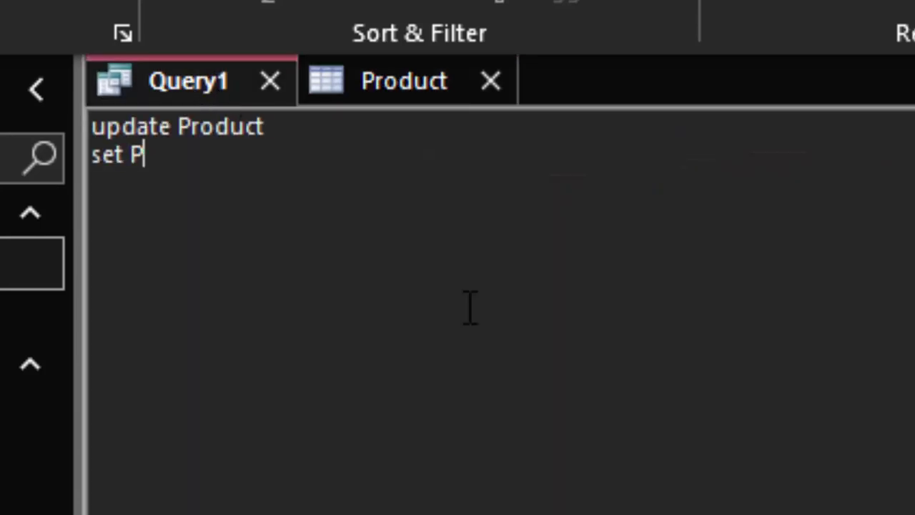
{"action": "type", "text": "rice"}
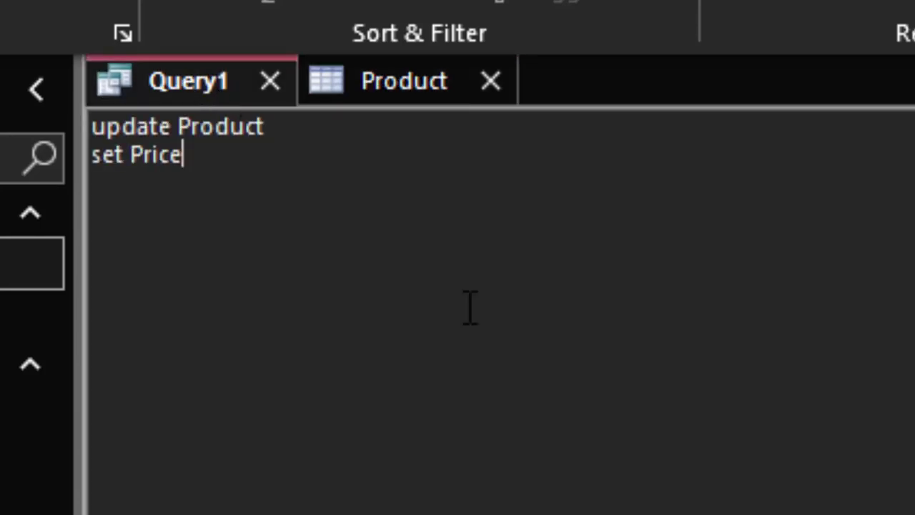
{"action": "type", "text": "="}
{"action": "type", "text": "2"}
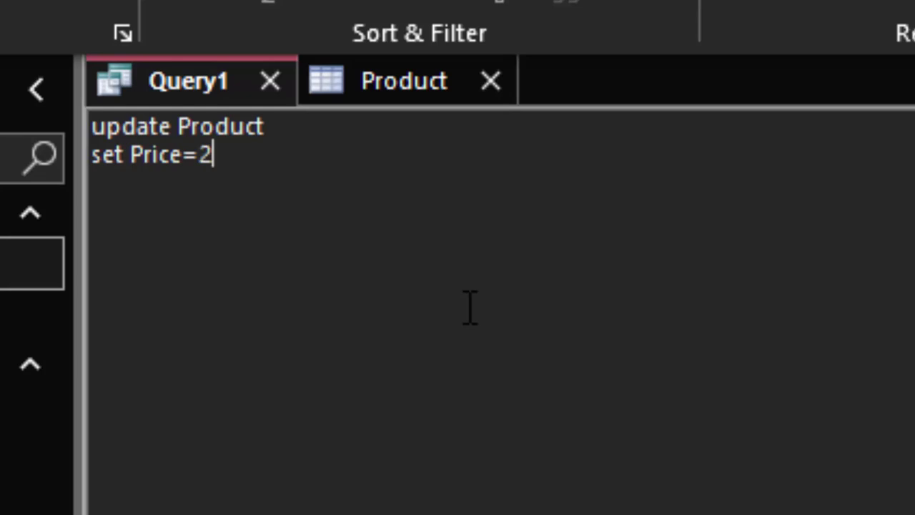
{"action": "type", "text": "50"}
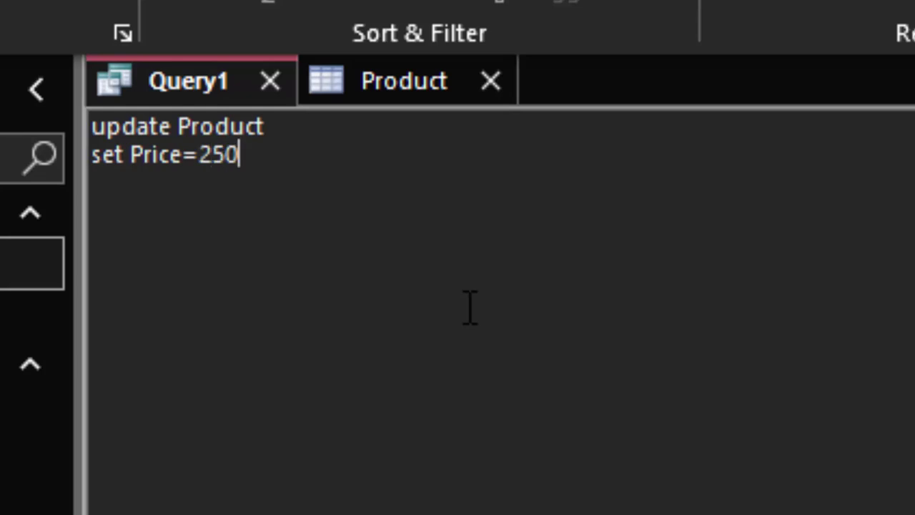
{"action": "type", "text": ","}
{"action": "key", "text": "BackSpace"}
{"action": "key", "text": "Return"}
{"action": "type", "text": "where"}
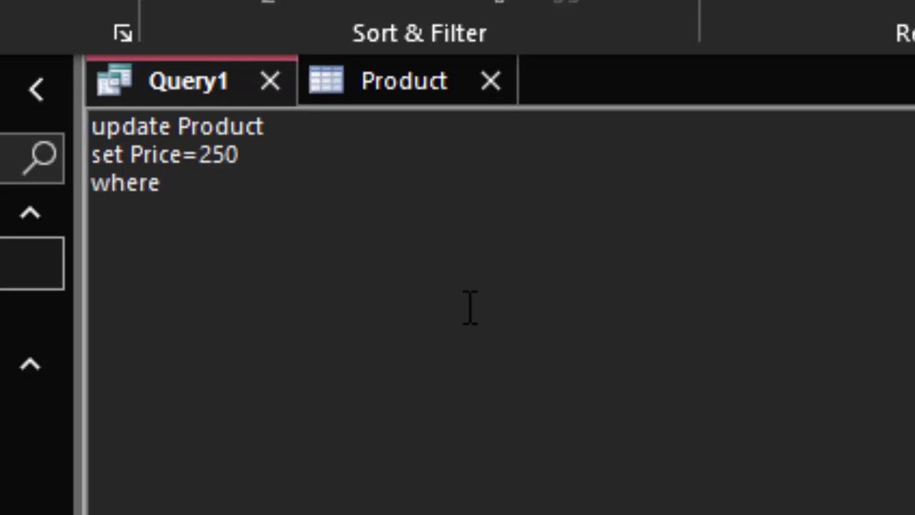
Step: Check the Keyboard row's ID in the Product table and finish the condition as 'where ID=1;'
{"action": "left_click", "coordinate": [404, 82]}
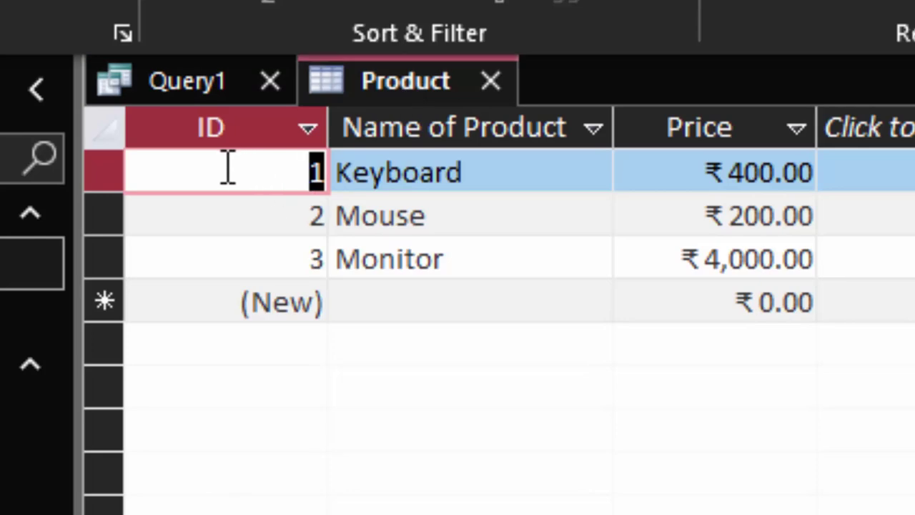
{"action": "left_click", "coordinate": [211, 89]}
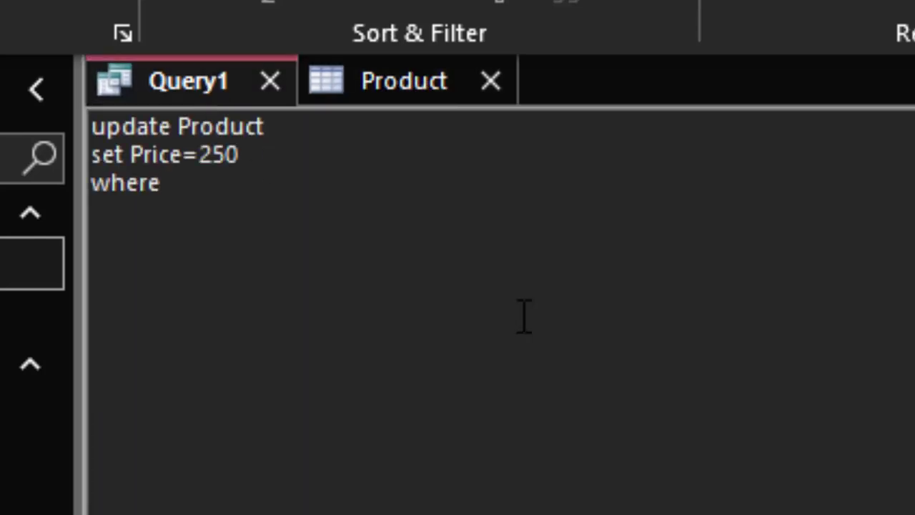
{"action": "type", "text": "Id"}
{"action": "left_click", "coordinate": [446, 100]}
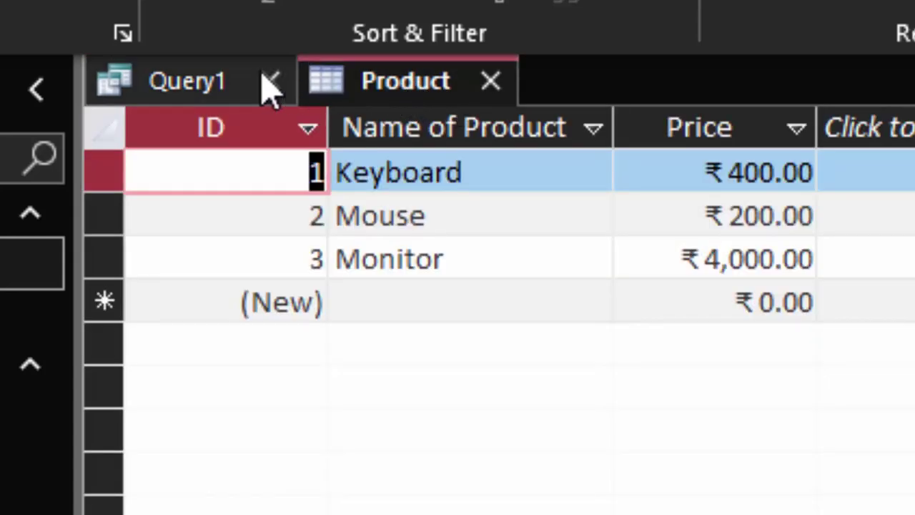
{"action": "left_click", "coordinate": [195, 101]}
{"action": "key", "text": "BackSpace"}
{"action": "key", "text": "BackSpace"}
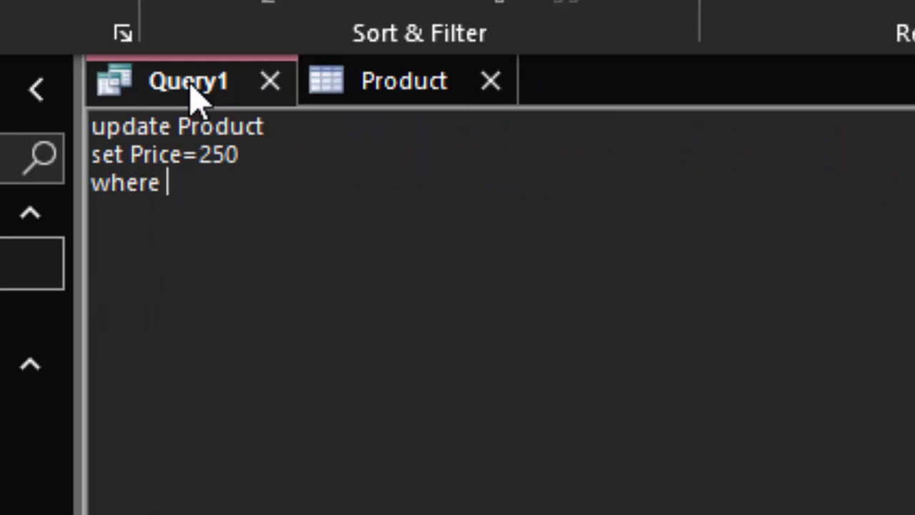
{"action": "type", "text": "ID"}
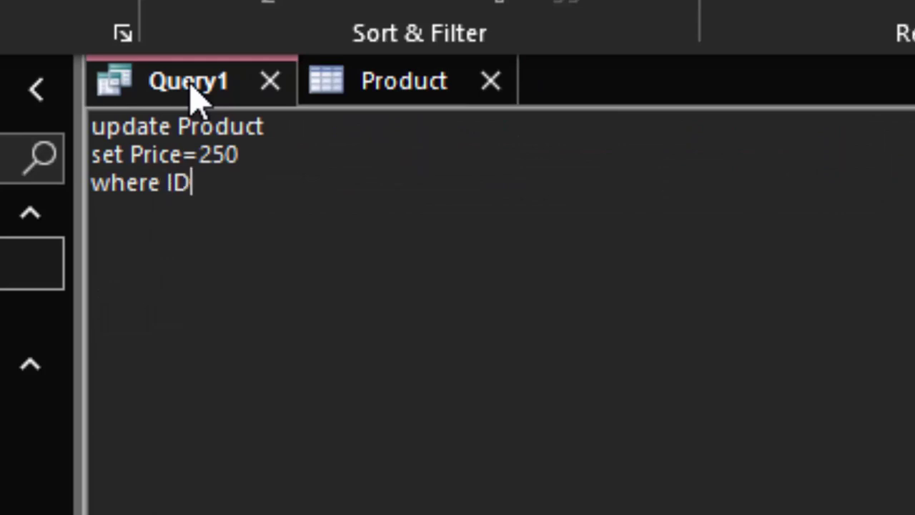
{"action": "type", "text": "="}
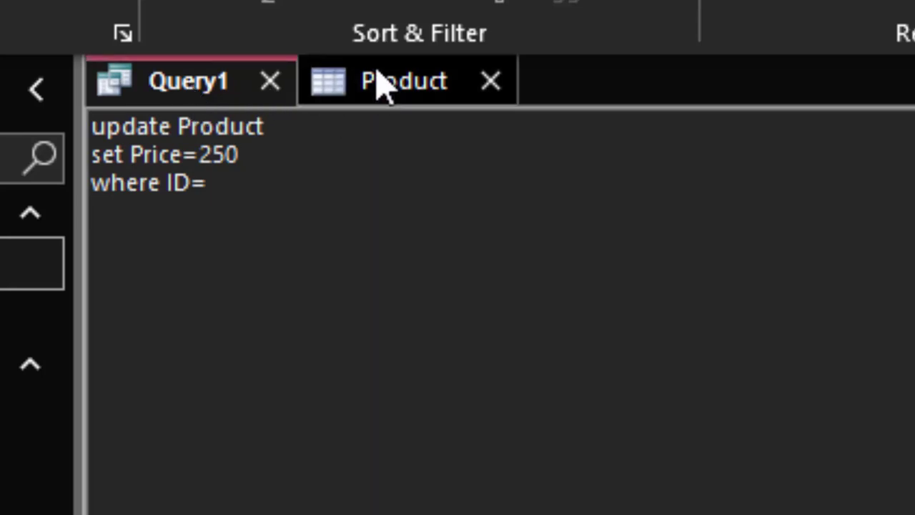
{"action": "left_click", "coordinate": [383, 85]}
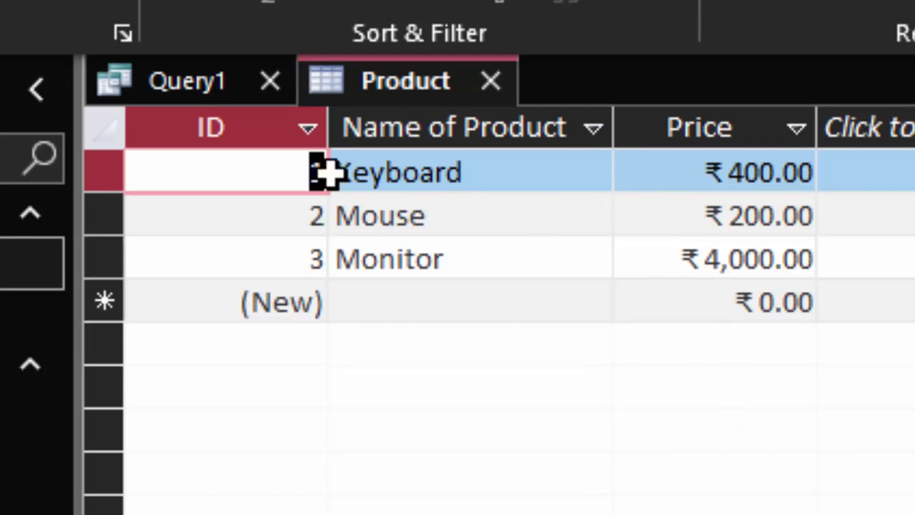
{"action": "left_click", "coordinate": [194, 94]}
{"action": "type", "text": "1"}
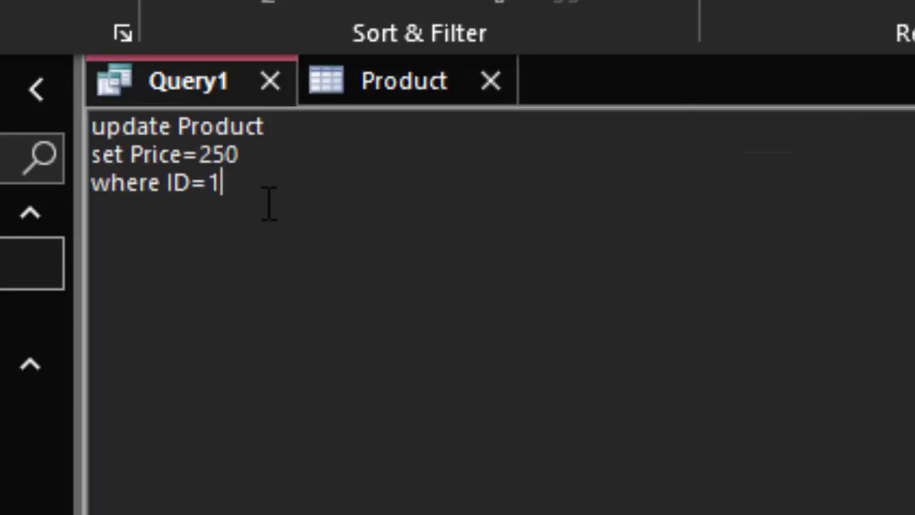
{"action": "type", "text": ";"}
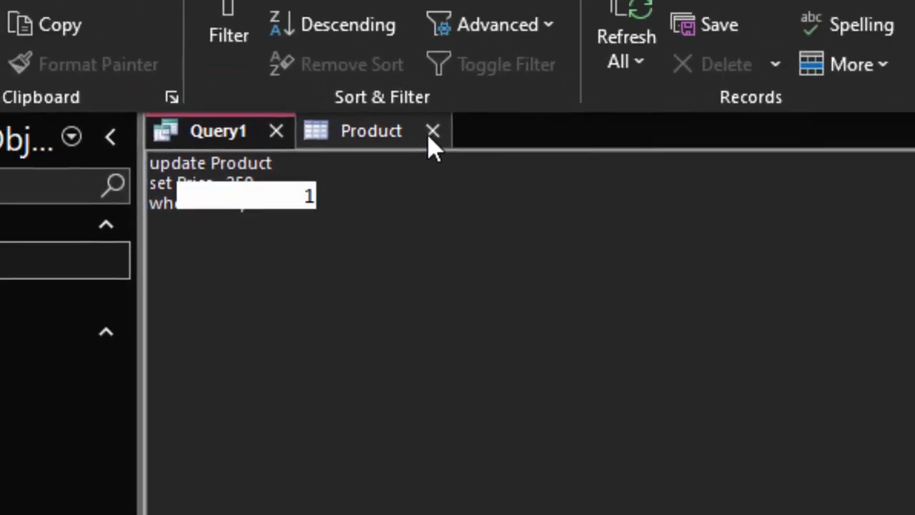
Step: Close the Product table, run the update query, and confirm updating the 1 row
{"action": "left_click", "coordinate": [432, 133]}
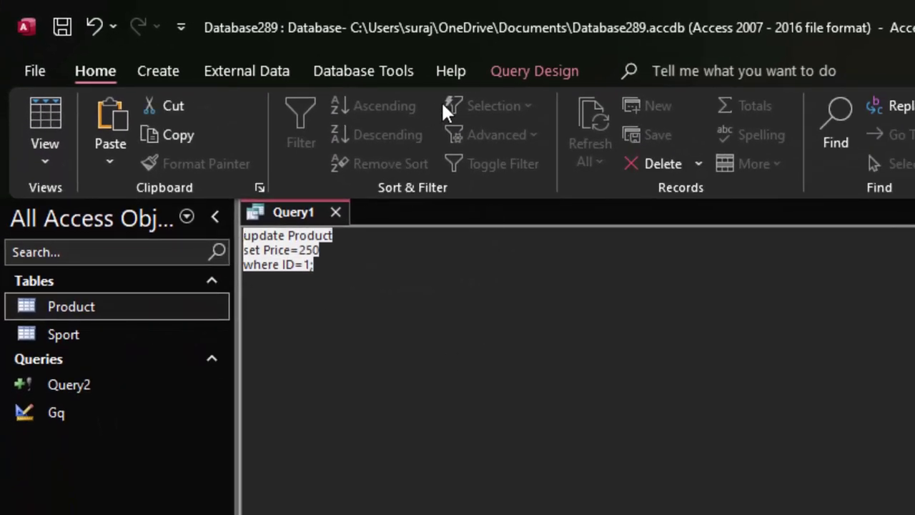
{"action": "left_click", "coordinate": [525, 72]}
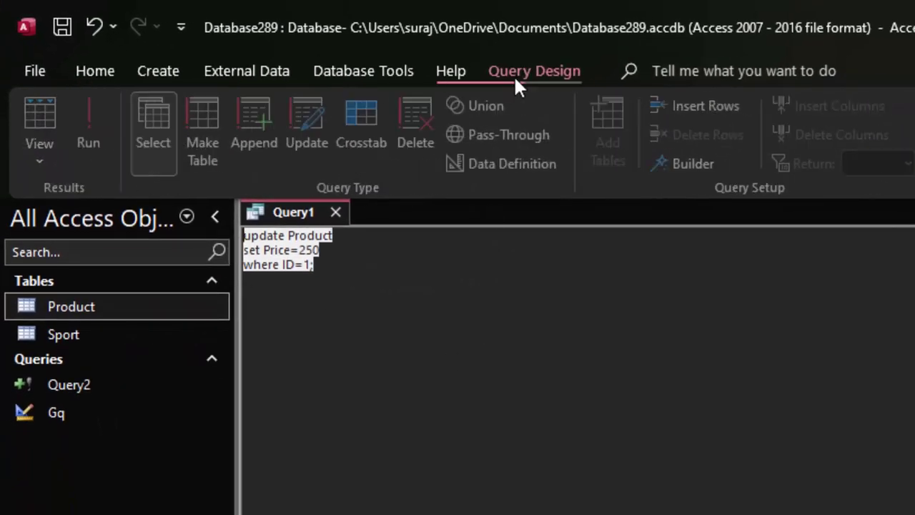
{"action": "left_click", "coordinate": [102, 110]}
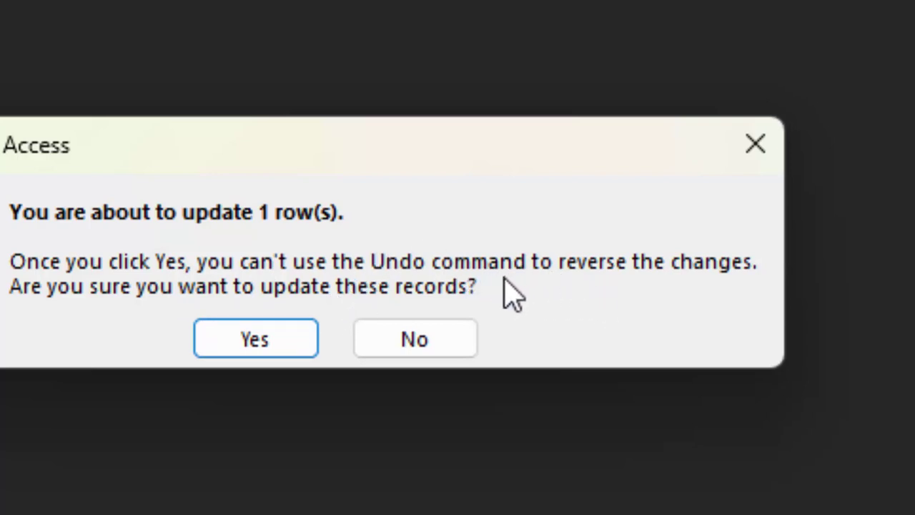
{"action": "left_click", "coordinate": [297, 341]}
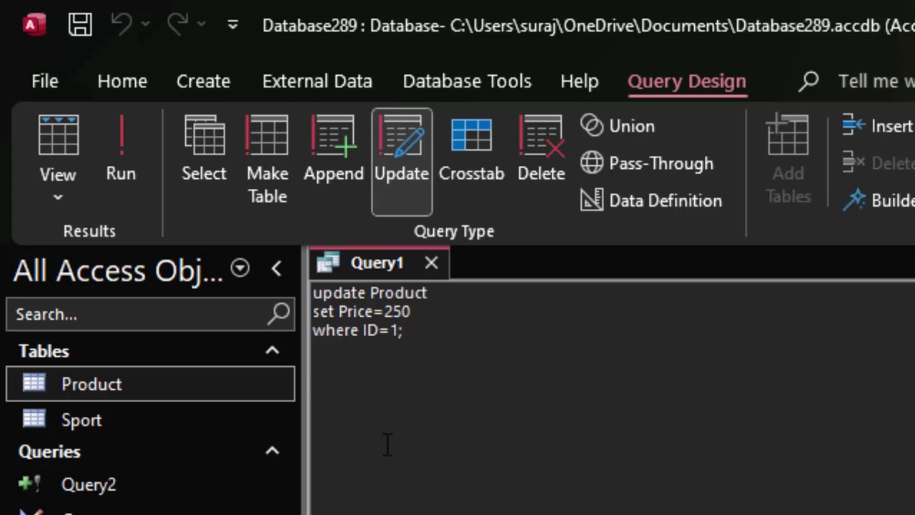
Step: Reopen the Product table to verify Keyboard's Price reads ₹250.00, then return to Query1
{"action": "double_click", "coordinate": [251, 385]}
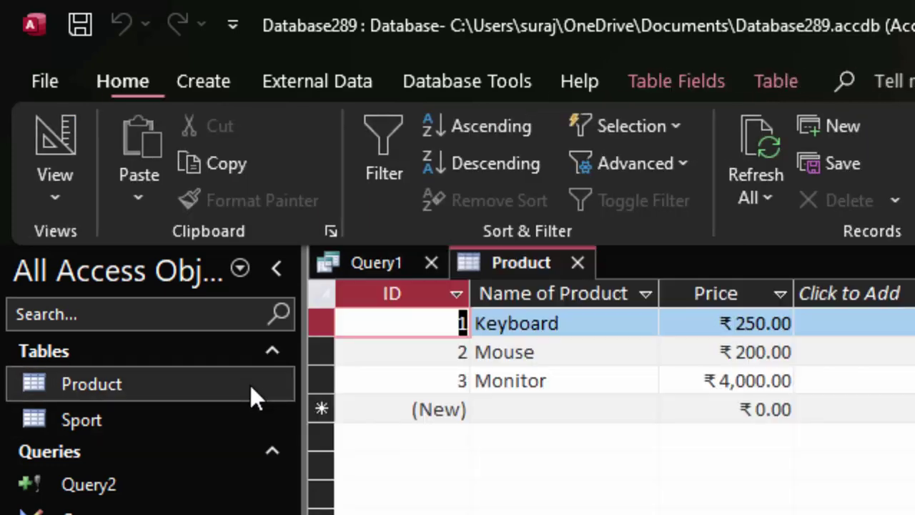
{"action": "left_click", "coordinate": [711, 324]}
{"action": "left_click_drag", "start_coordinate": [712, 323], "coordinate": [800, 323]}
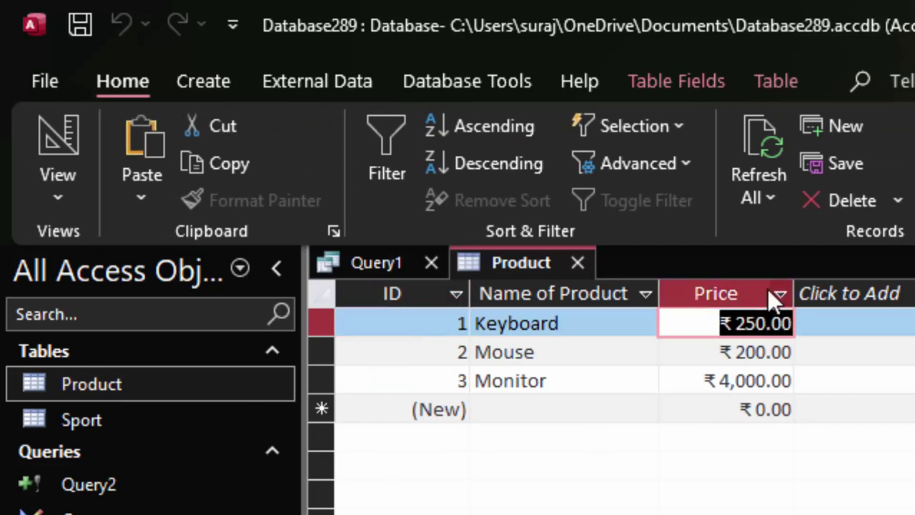
{"action": "left_click", "coordinate": [390, 261]}
{"action": "left_click", "coordinate": [454, 342]}
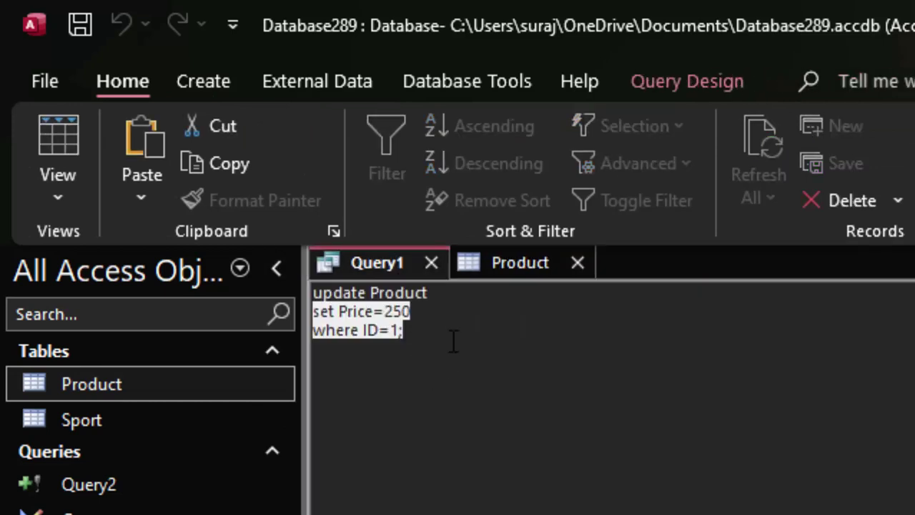